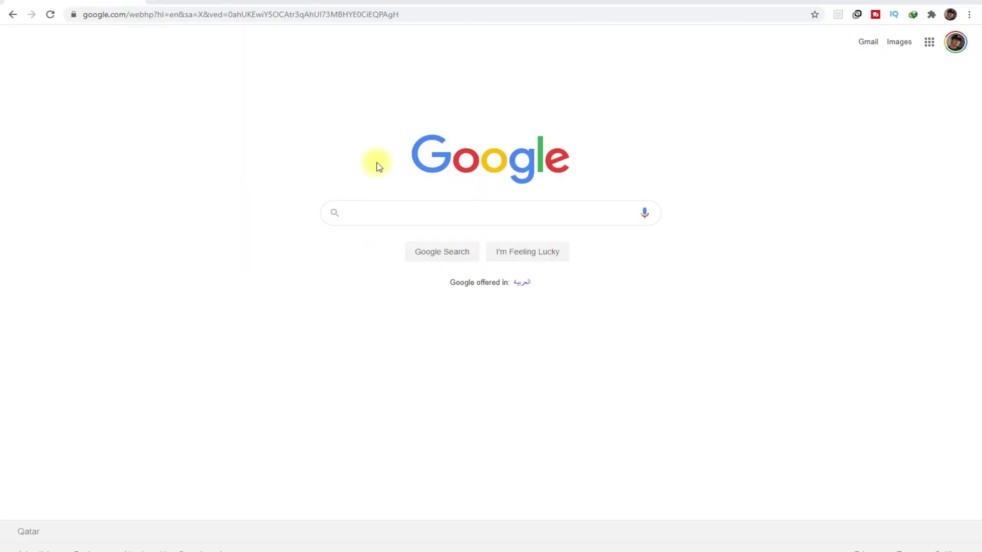
Step: Search Google for 'png cinematic black bars' to find transparent letterbox images
left_click(389, 209)
type("png cinematic black b")
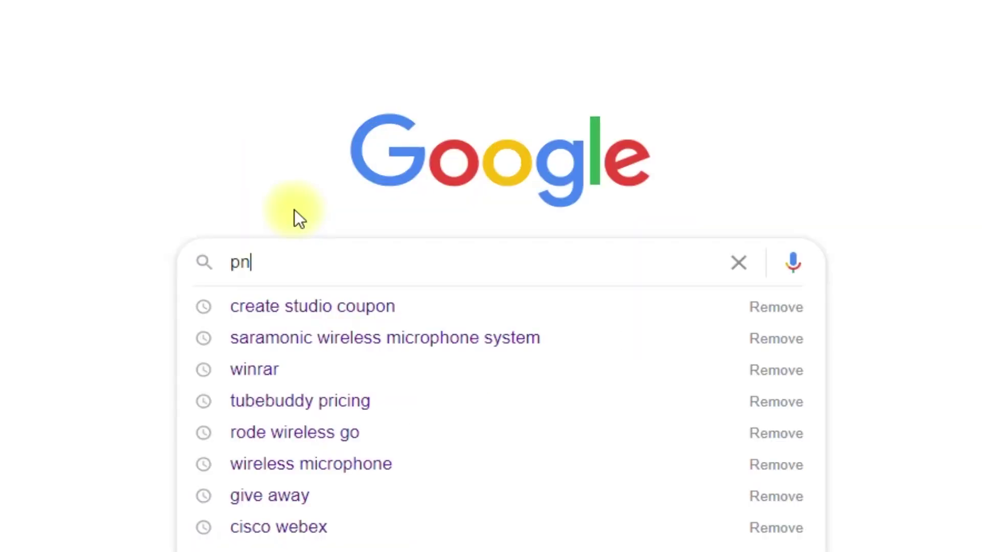
type("ars")
key("Return")
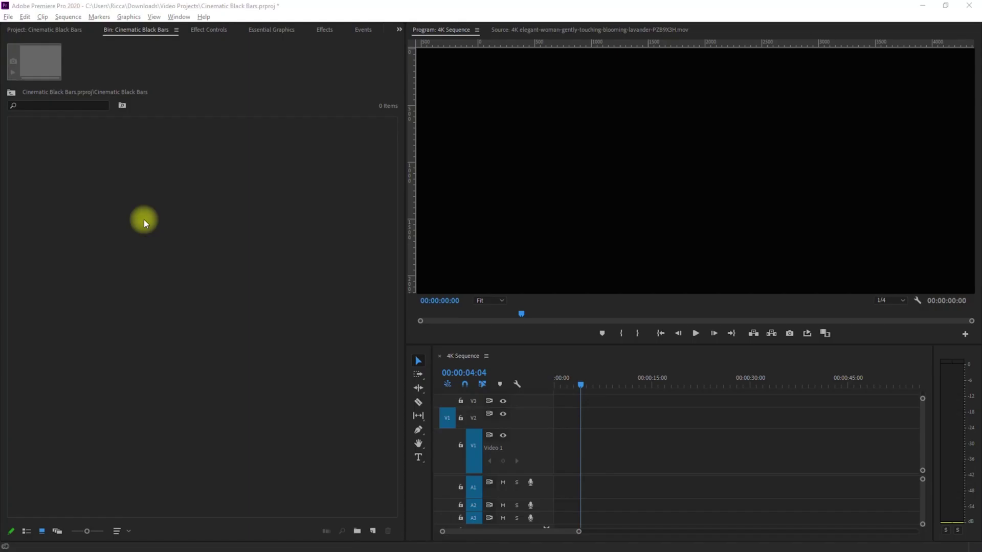
Step: Import both black-bars PNG files into the project bin
right_click(143, 219)
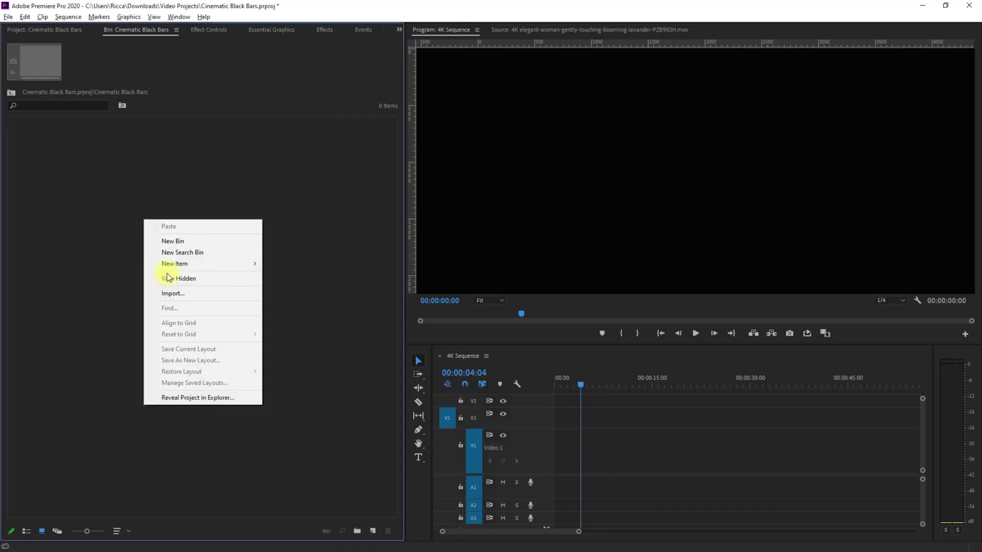
left_click(169, 279)
key("ctrl+a")
left_click(638, 476)
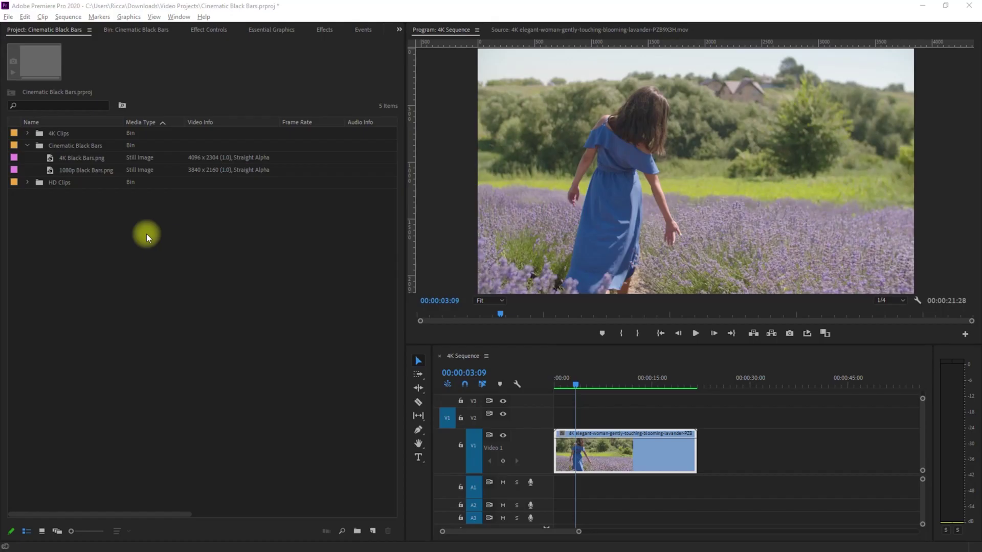
Step: Overlay 4K Black Bars.png above the lavender clip and toggle it during playback to compare
left_click_drag(99, 160, 695, 421)
key("space")
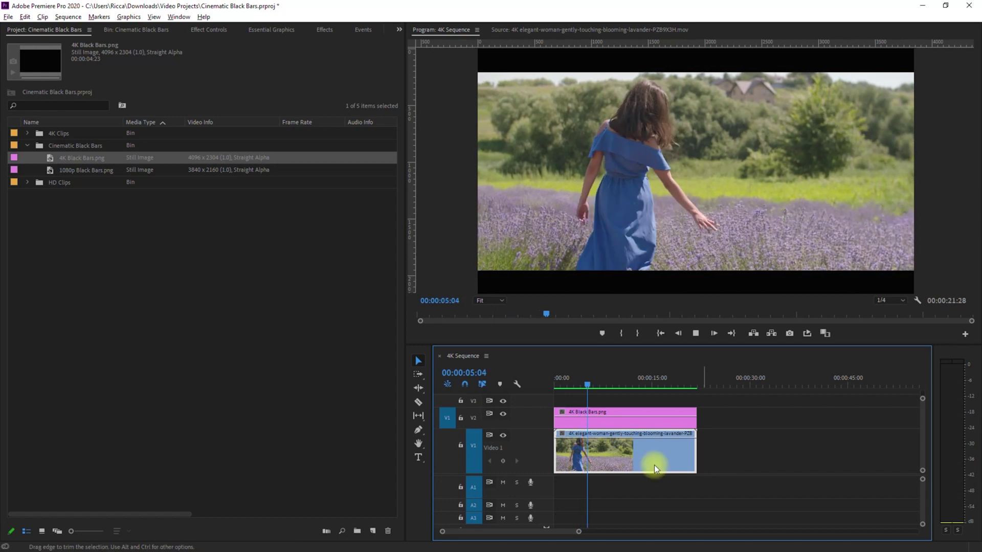
left_click(503, 415)
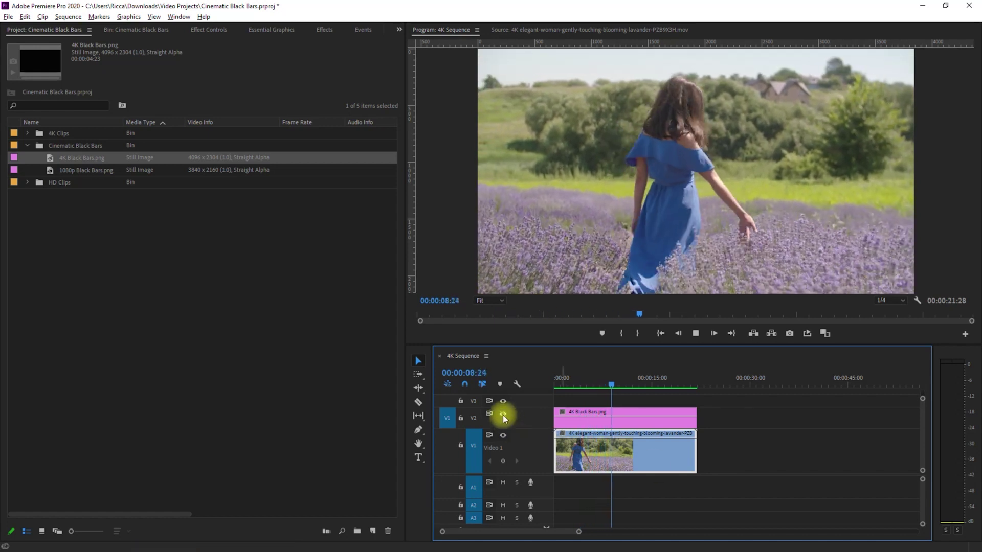
left_click(503, 414)
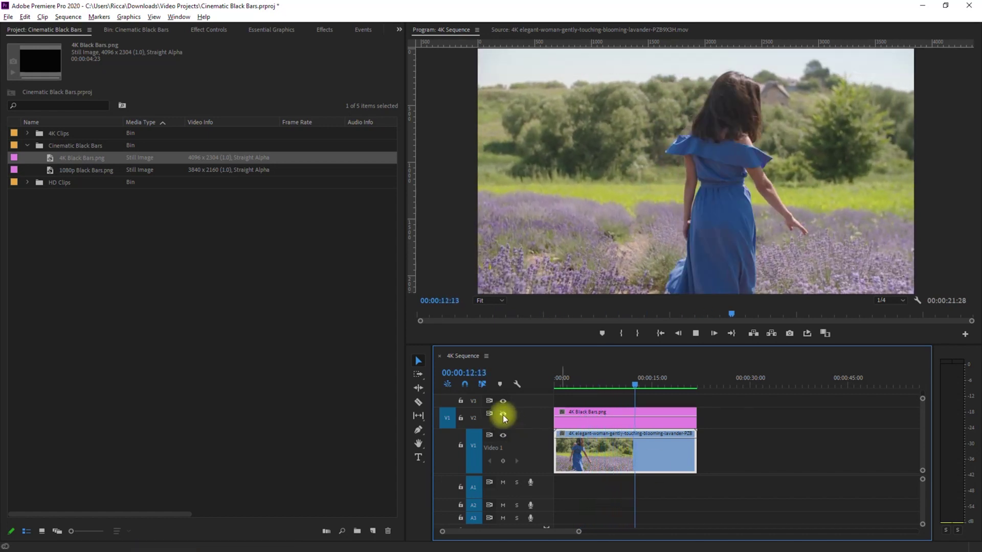
left_click(503, 415)
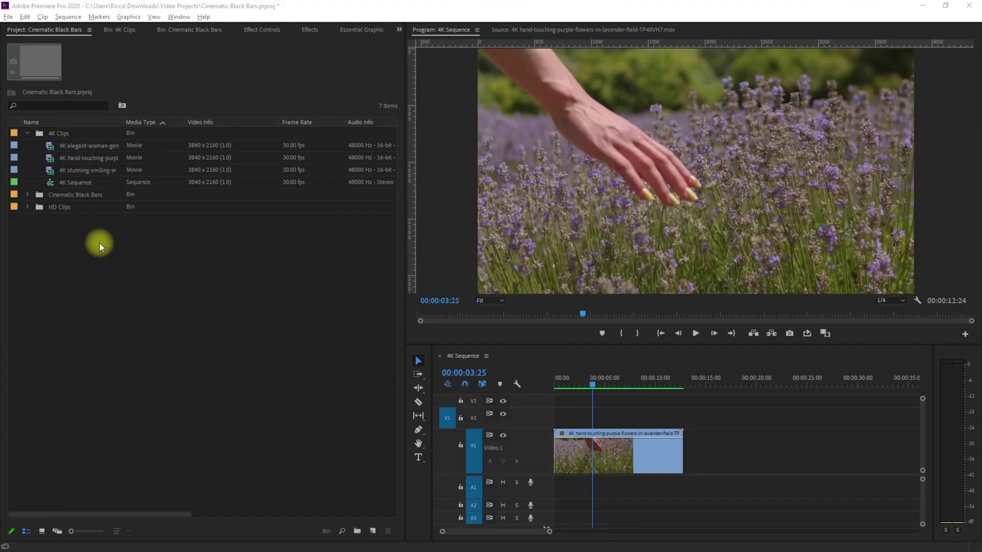
Step: Create a new Adjustment Layer and place it on V2 above the hand clip
right_click(99, 243)
mouse_move(174, 291)
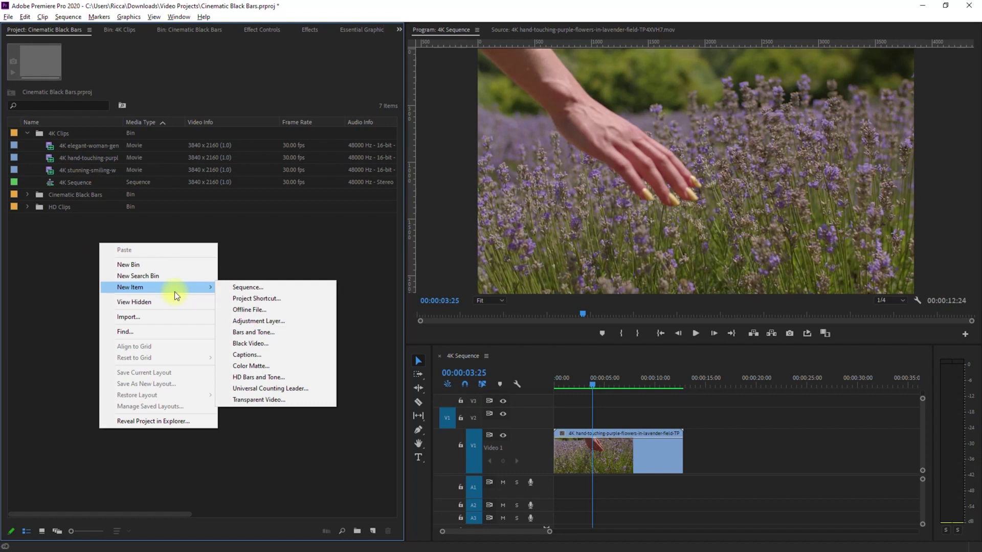
left_click(264, 322)
left_click(521, 320)
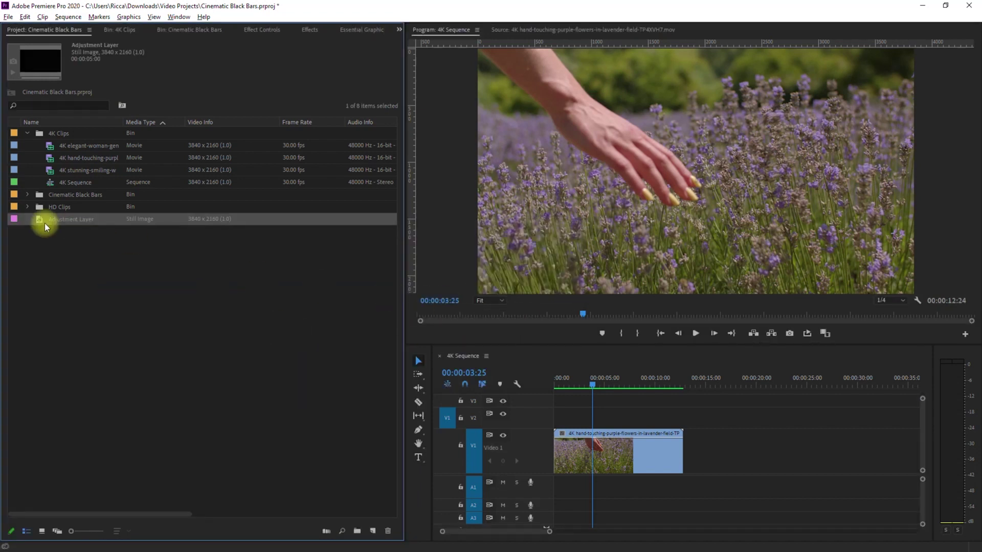
left_click_drag(45, 223, 682, 412)
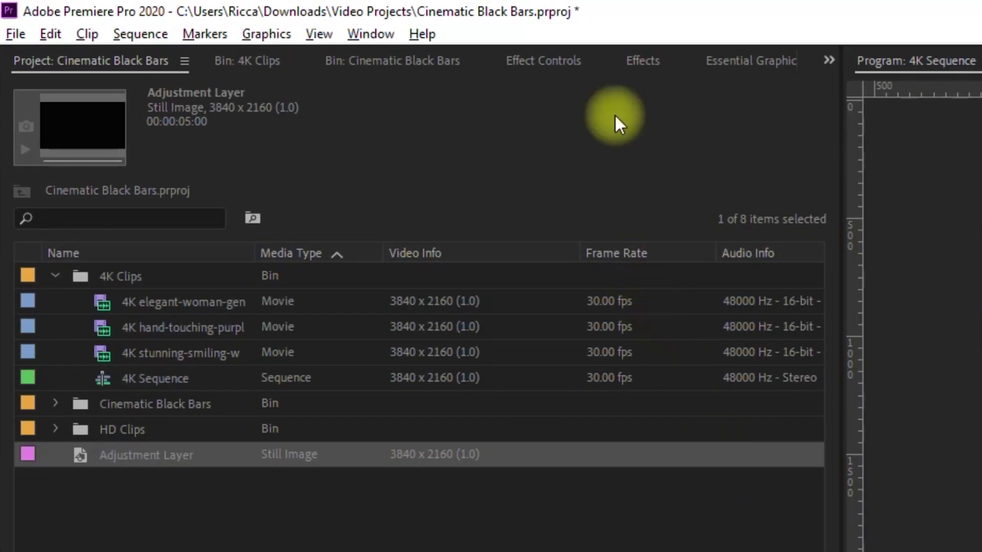
Step: Apply the Crop effect to the adjustment layer and save the project
left_click(609, 57)
left_click(192, 85)
type("crop")
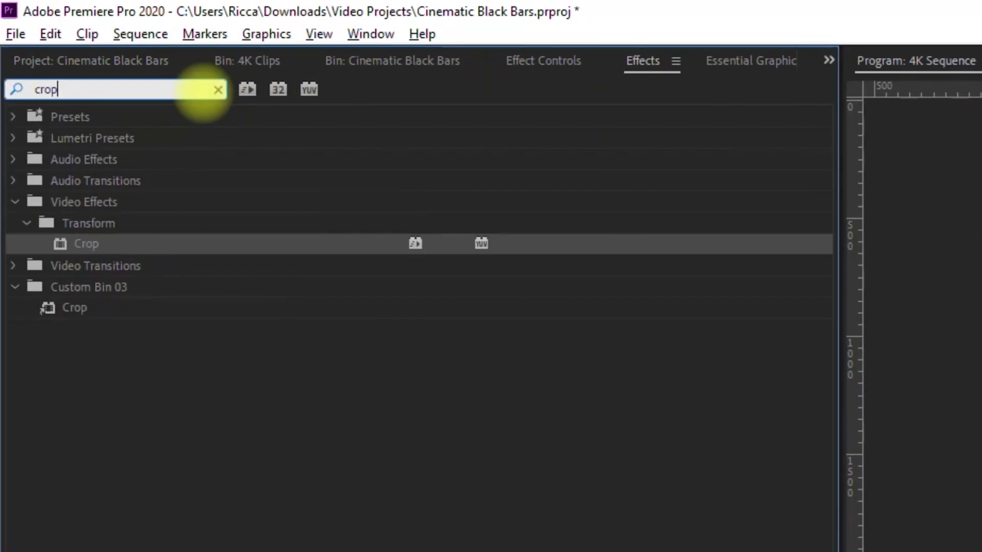
left_click_drag(117, 242, 655, 427)
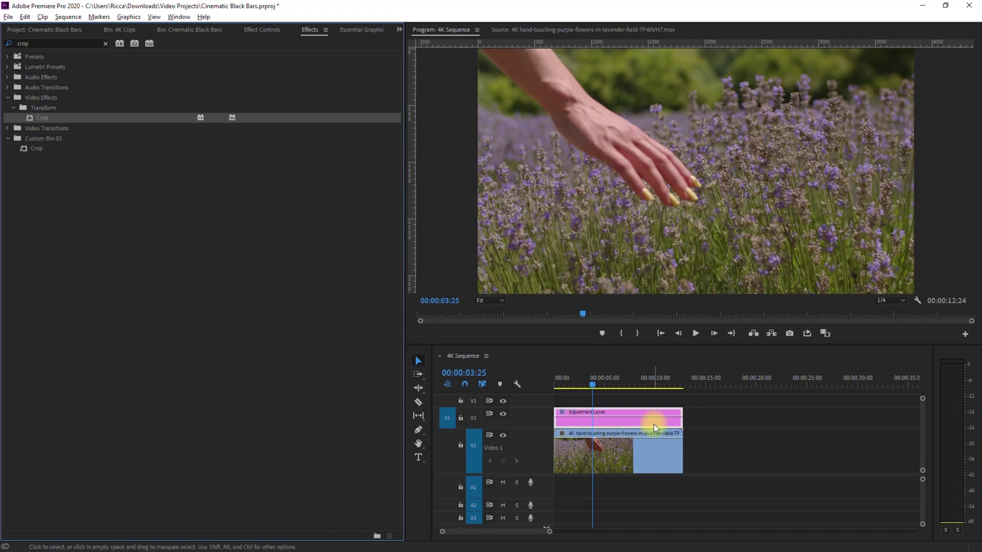
key("ctrl+s")
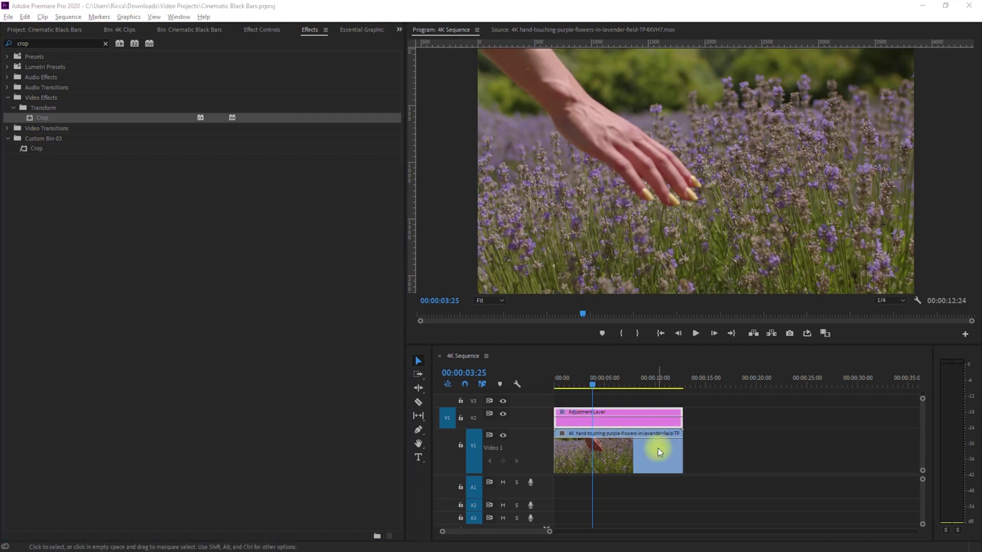
Step: Crop the adjustment layer 11% top and bottom, then toggle it during playback to compare
left_click(268, 30)
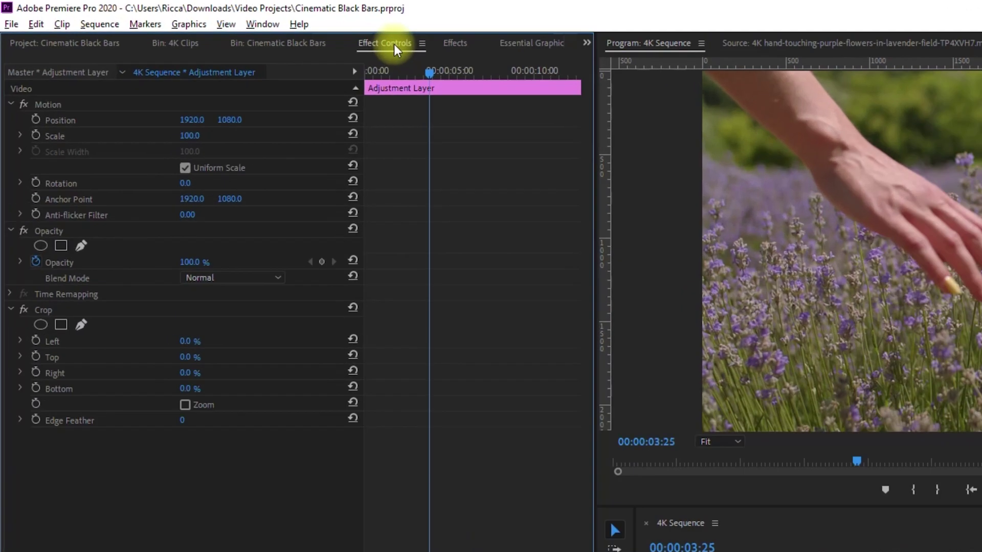
left_click(269, 412)
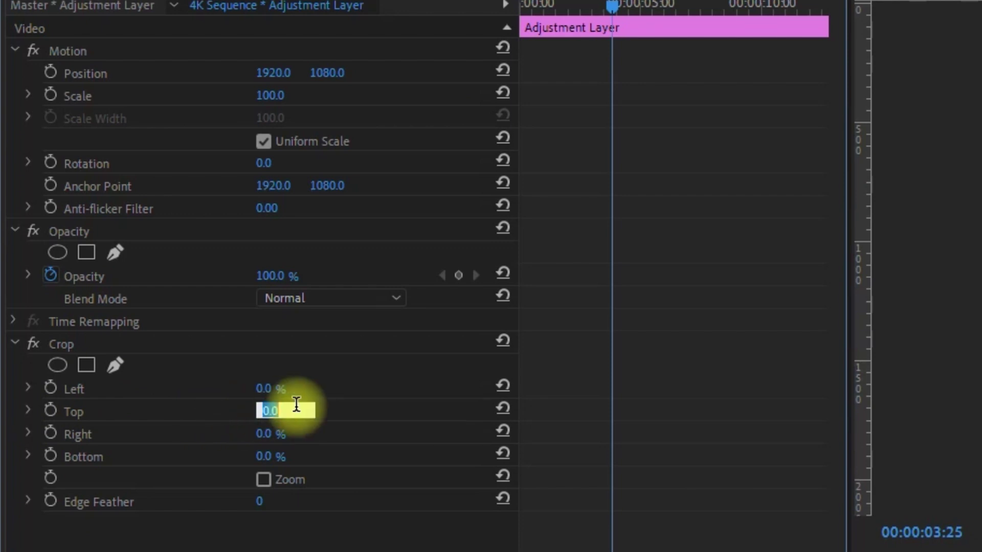
left_click(285, 452)
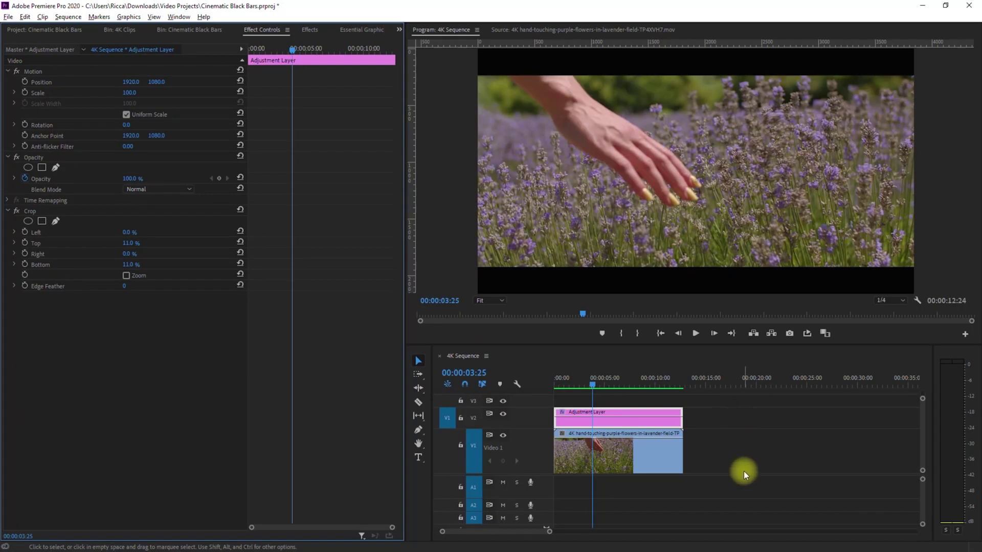
key("space")
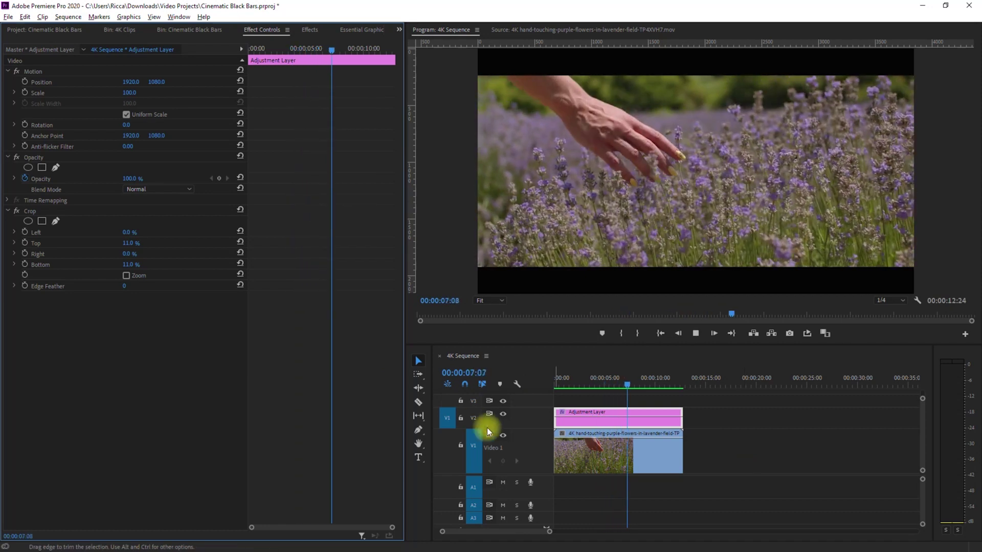
left_click(503, 415)
left_click(503, 416)
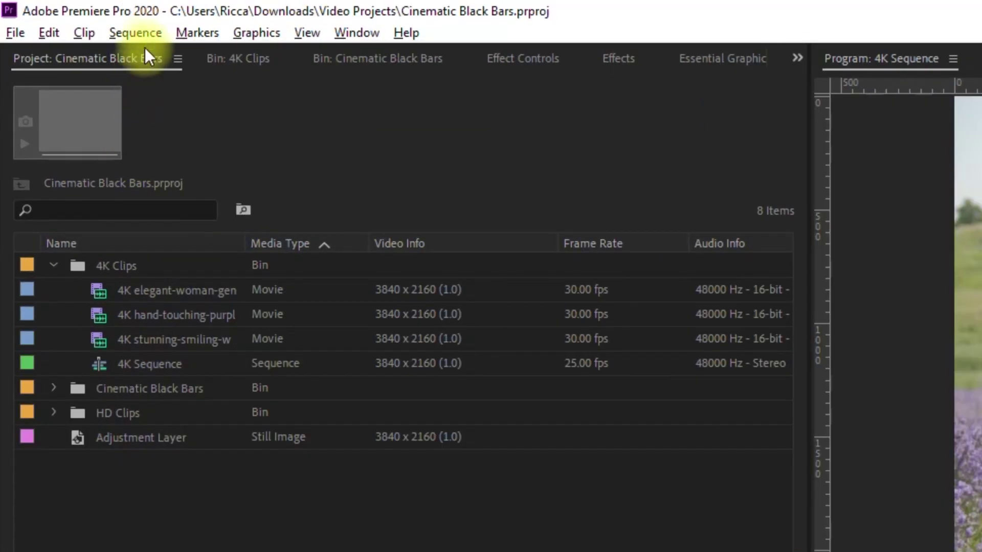
Step: Change the 4K Sequence frame height to 1634, accepting the preview deletion
left_click(71, 18)
left_click(241, 56)
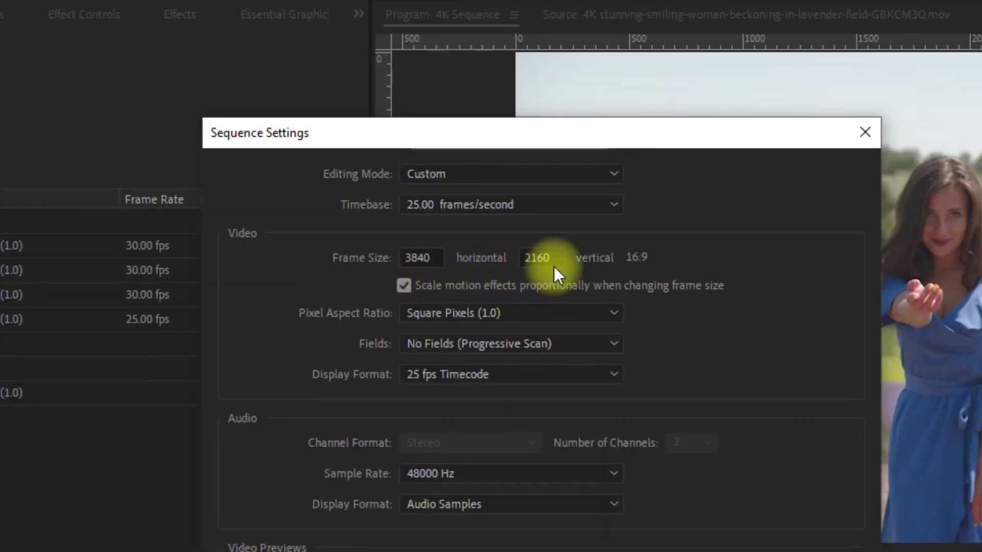
left_click_drag(550, 257, 514, 253)
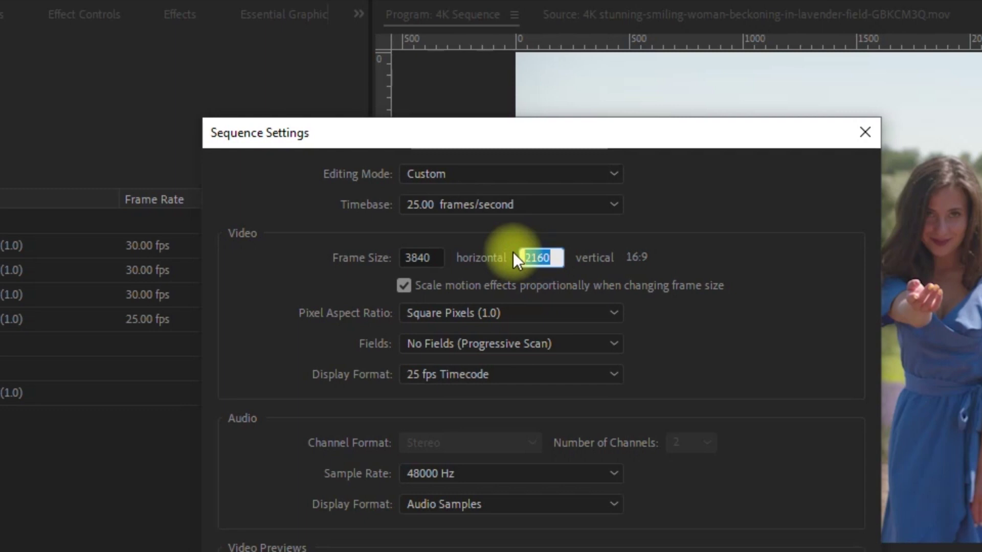
type("1634")
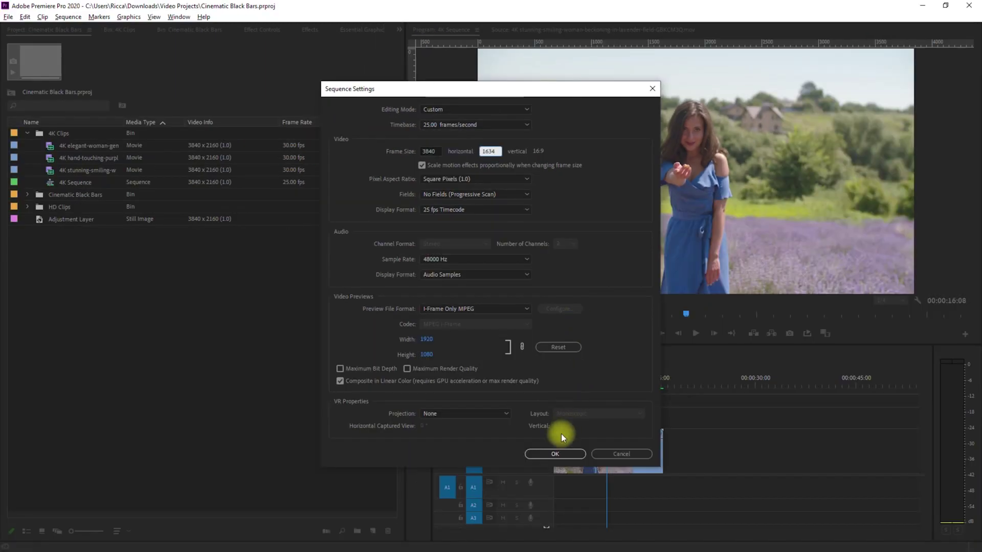
left_click(563, 453)
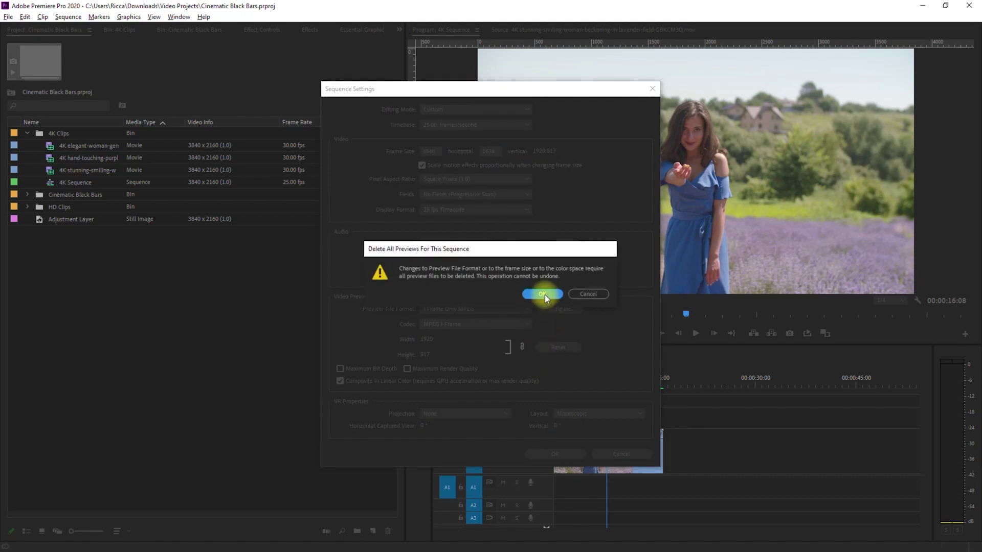
left_click(542, 294)
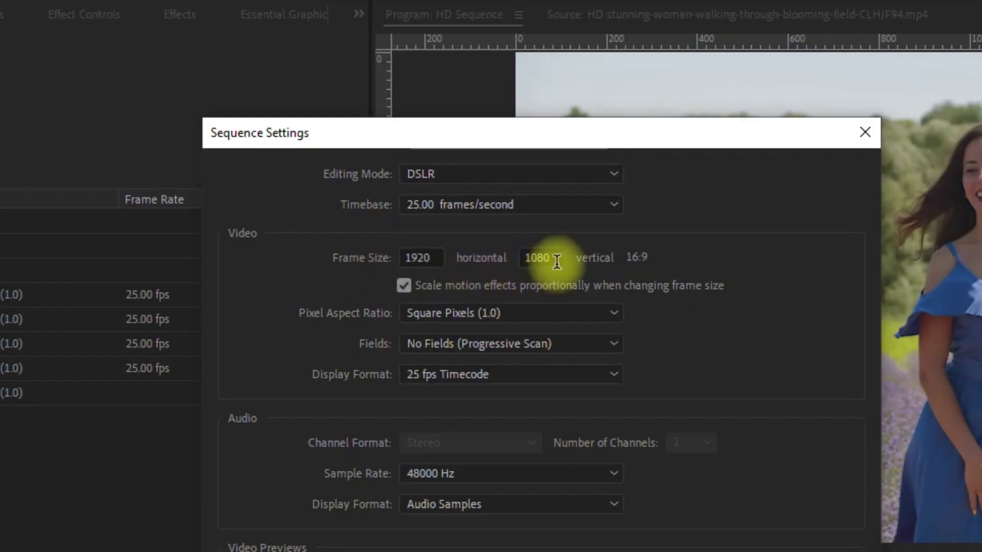
Step: Set HD Sequence's frame height to 822 and play it back letterboxed
double_click(556, 259)
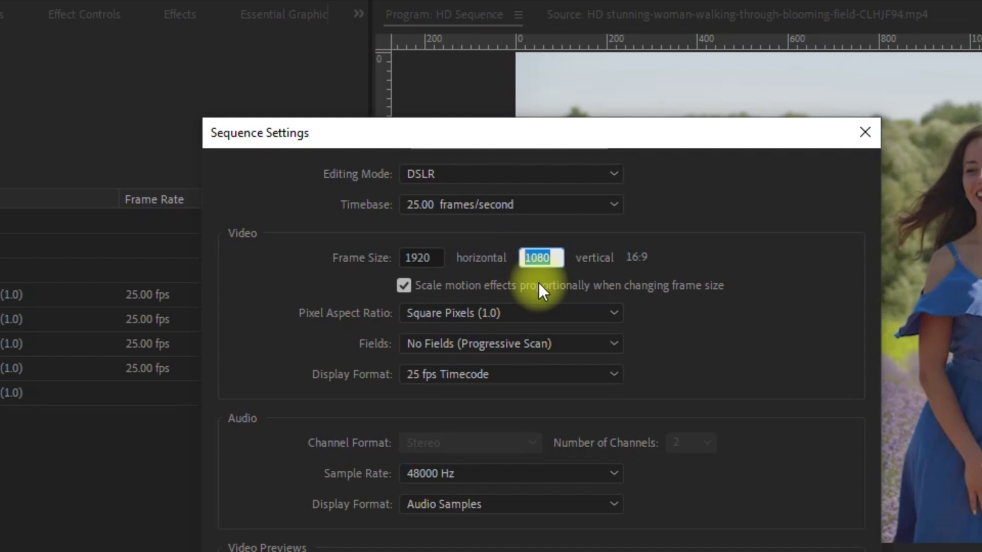
type("822")
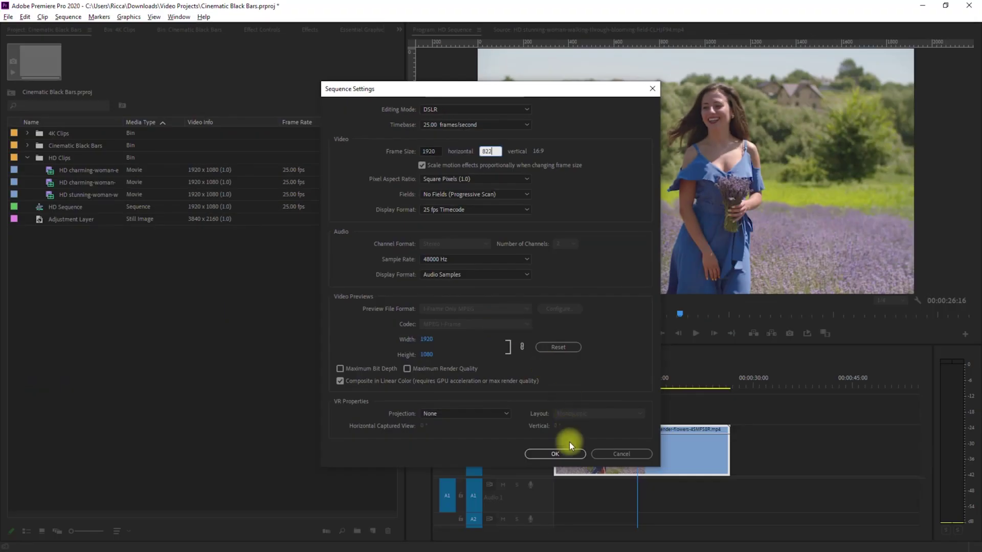
left_click(572, 450)
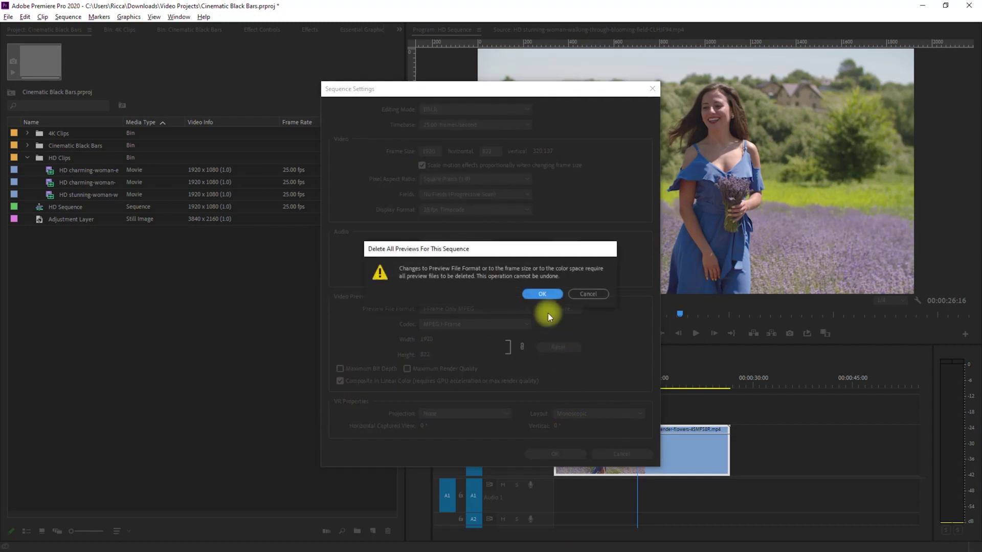
left_click(547, 293)
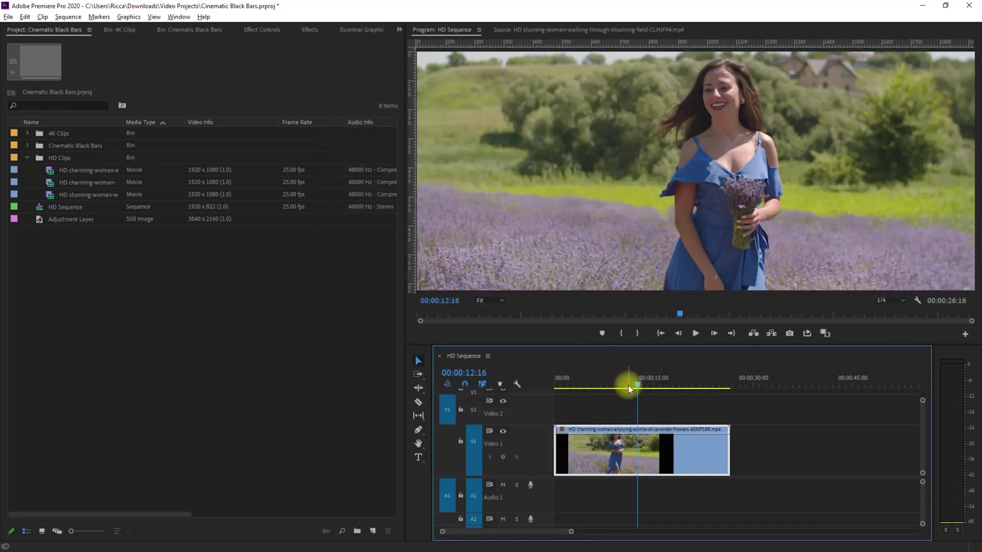
key("space")
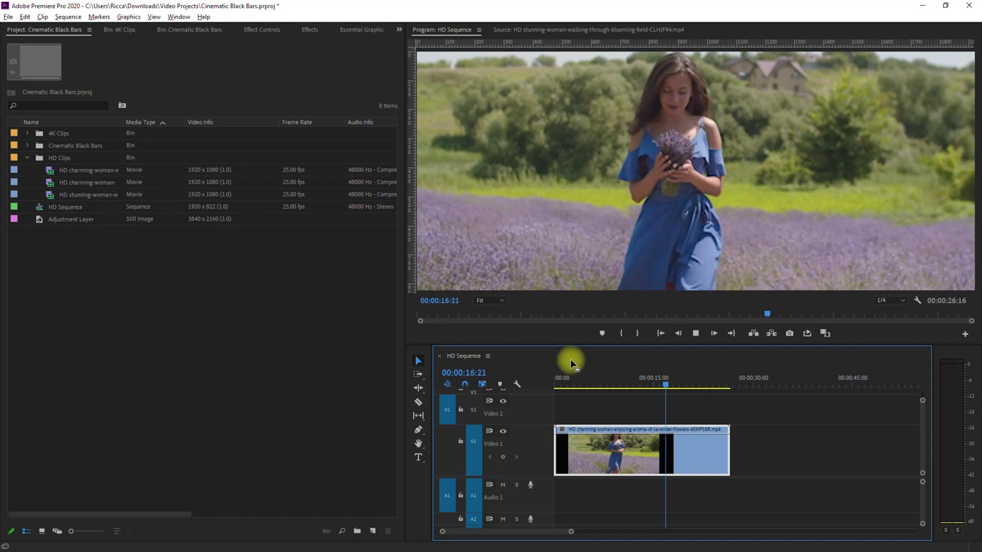
Step: Stop playback and scroll the cheat sheet to its 1080p and 4K resolution lists
key("space")
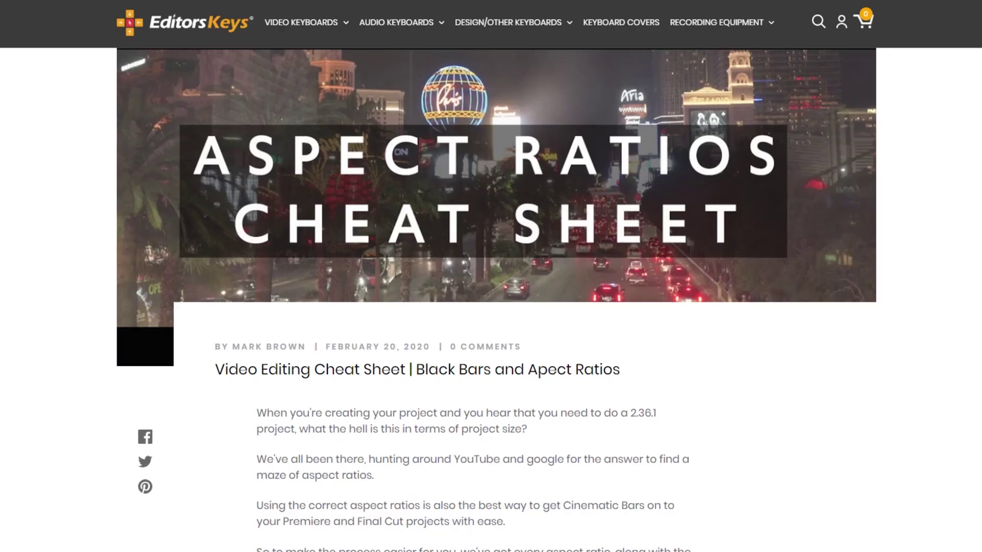
scroll(491, 300, "down", 8)
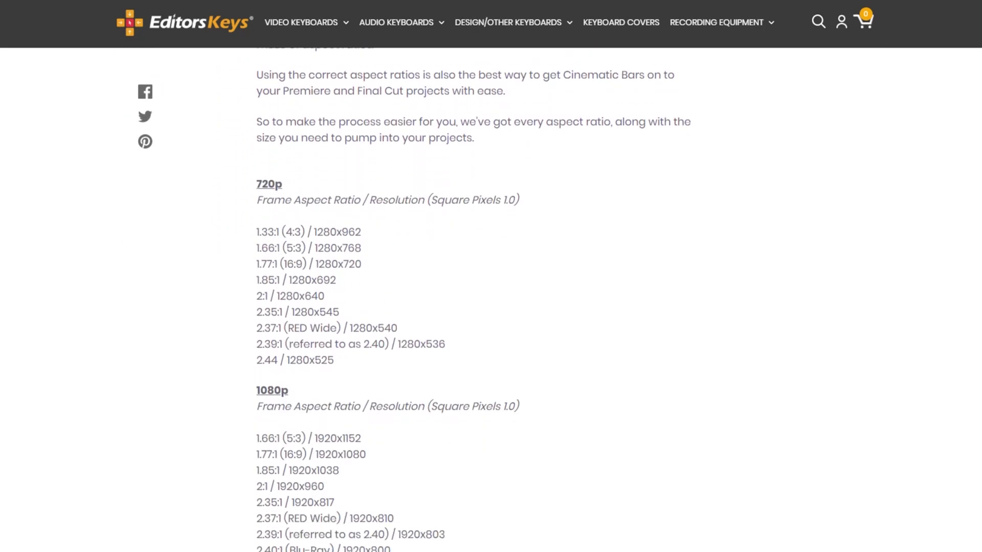
scroll(491, 299, "down", 2)
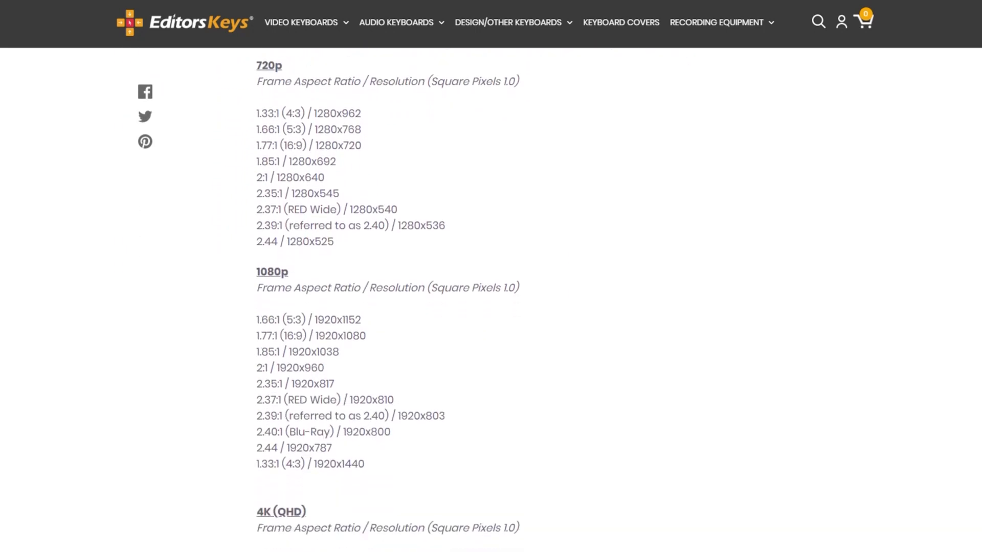
scroll(491, 299, "down", 8)
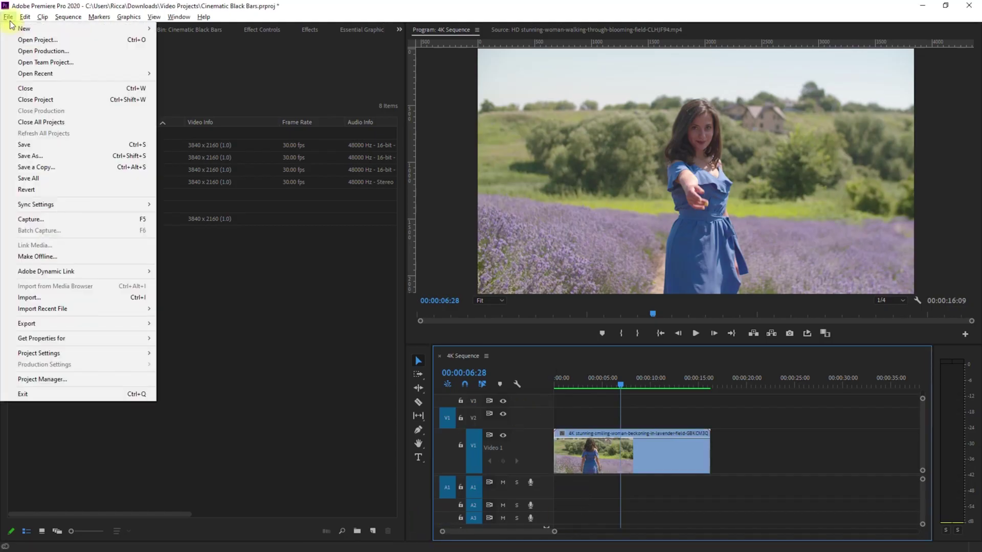
Step: Set the 4K Sequence export to 3840 x 1634 with Scale To Fill source scaling
mouse_move(101, 320)
left_click(223, 324)
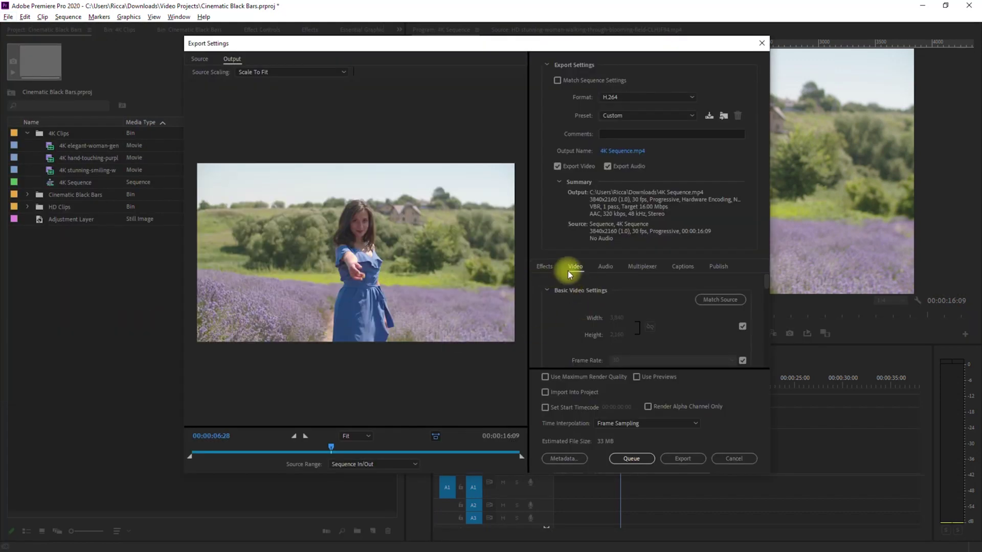
scroll(699, 317, "down", 1)
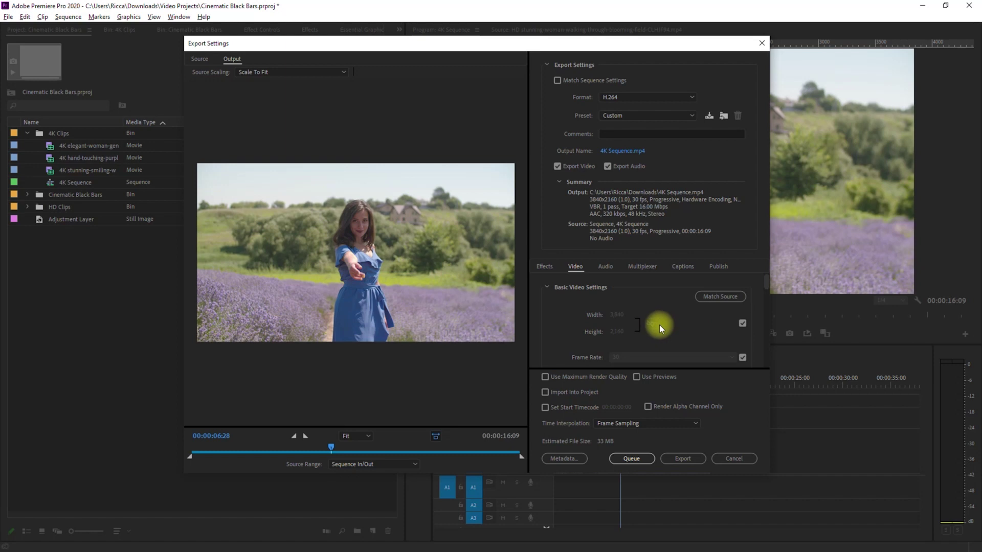
left_click(743, 323)
left_click(619, 332)
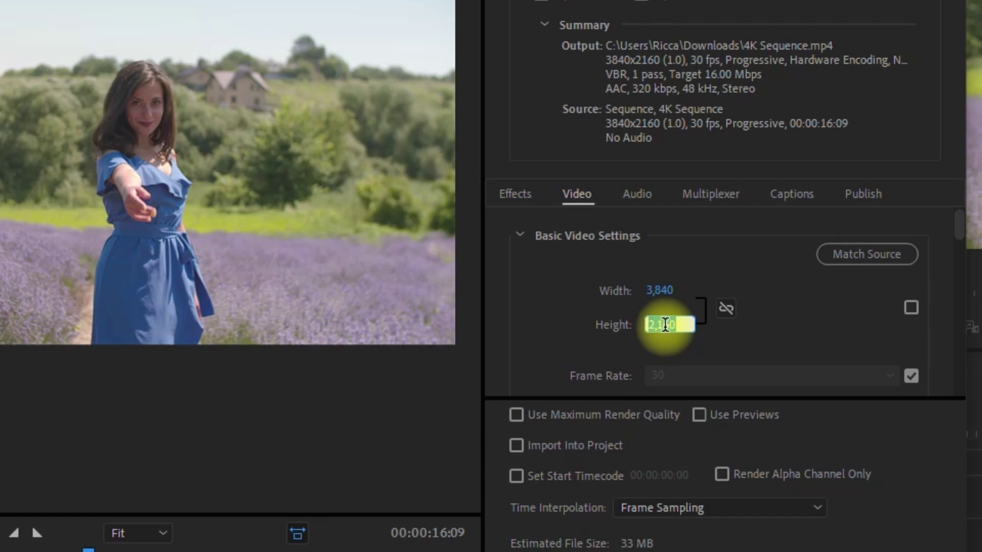
type("1634")
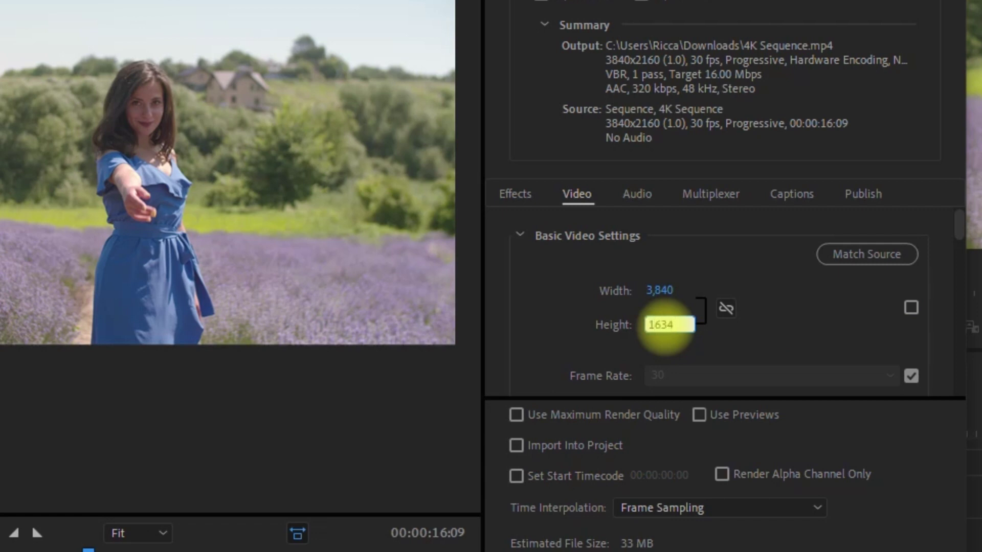
key("Return")
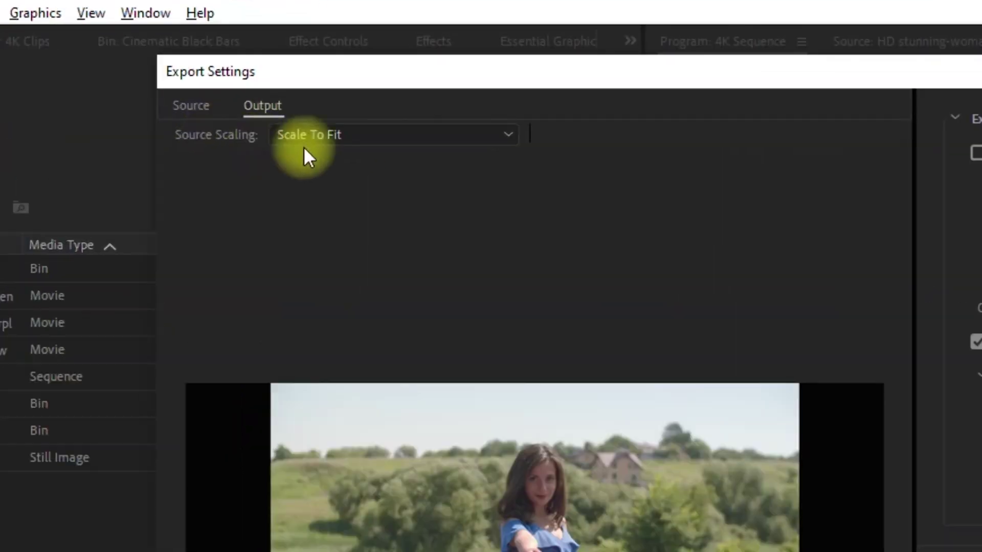
left_click(333, 73)
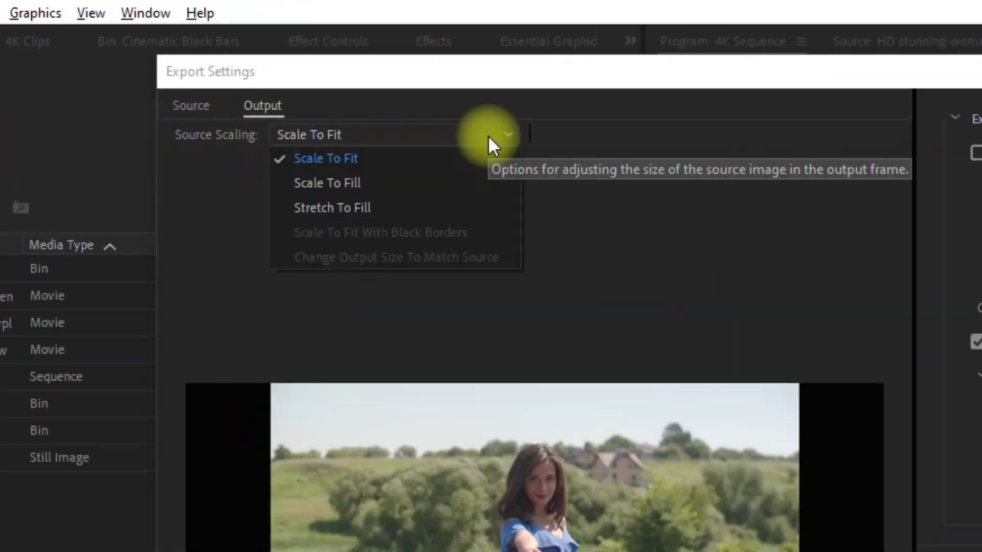
left_click(392, 183)
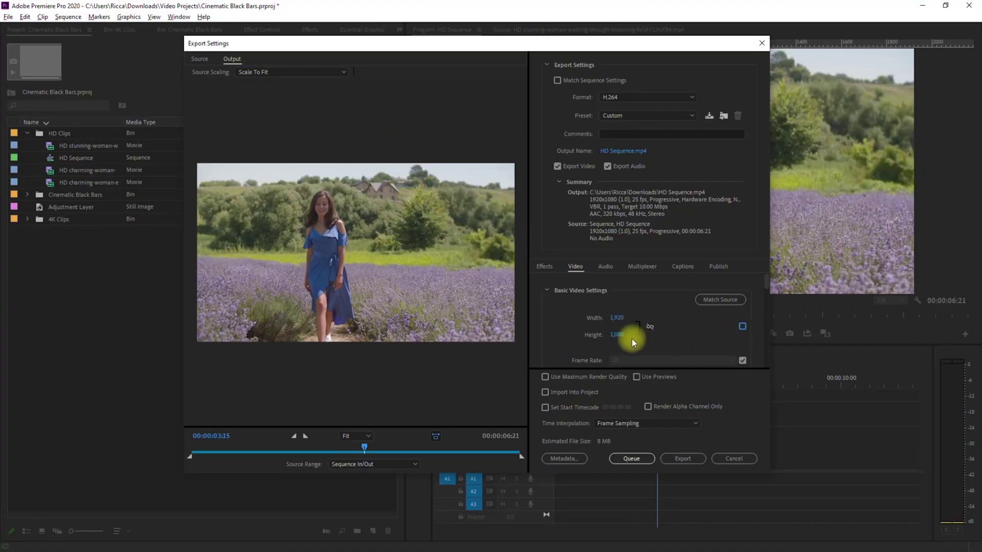
Step: Change the HD Sequence export height to 822 and source scaling to Scale To Fill
left_click(622, 335)
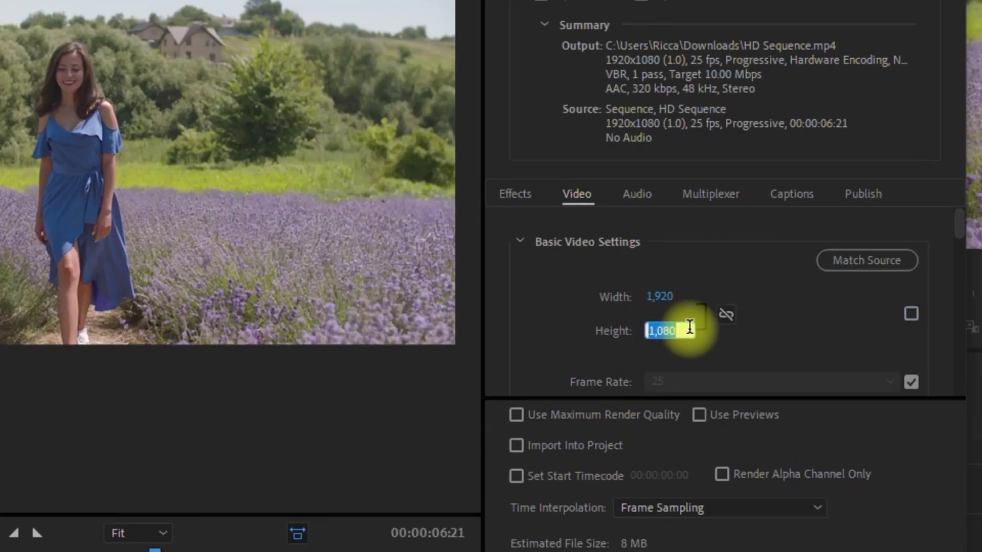
type("822")
left_click(753, 363)
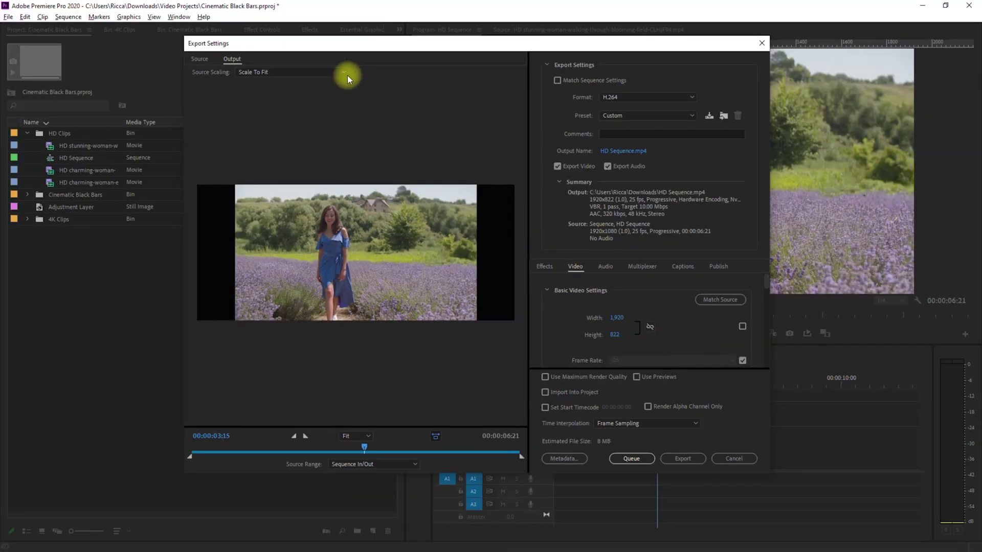
left_click(347, 74)
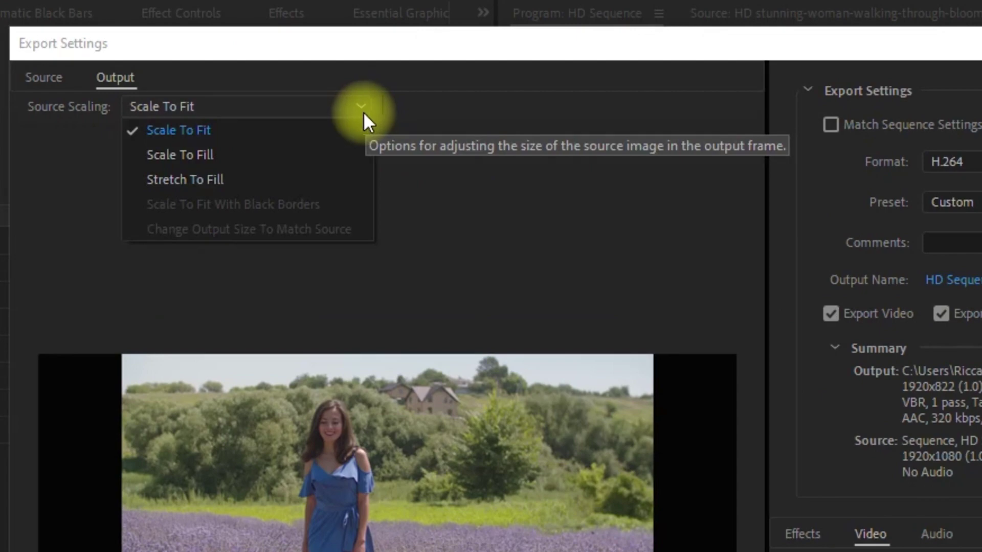
left_click(335, 92)
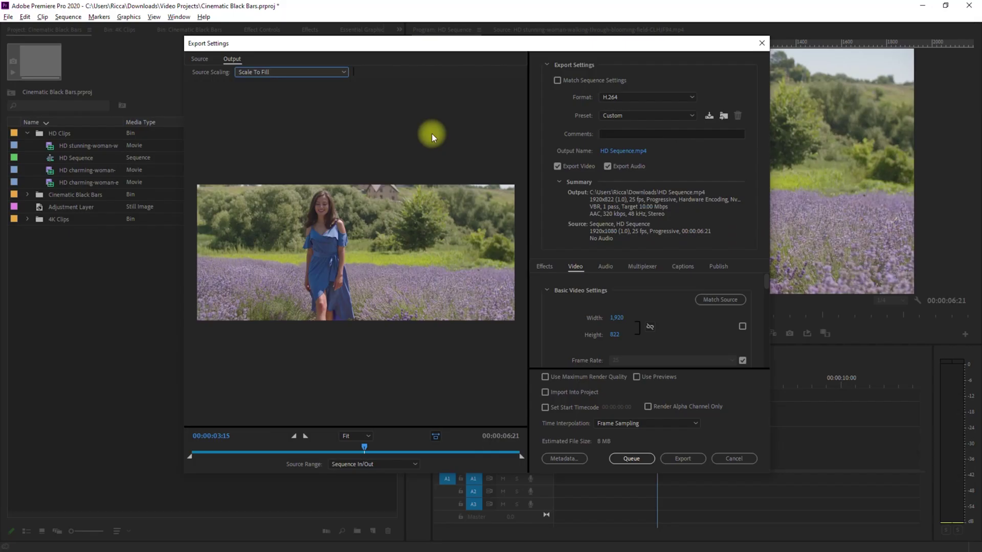